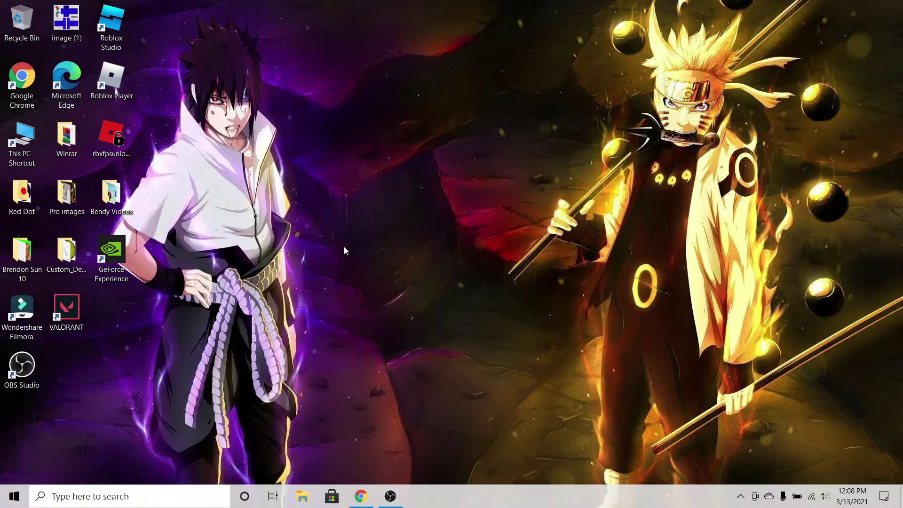
Close the in-game overlay and launch GeForce Experience to its Home games list showing Valorant.
{"action": "key", "text": "alt+z"}
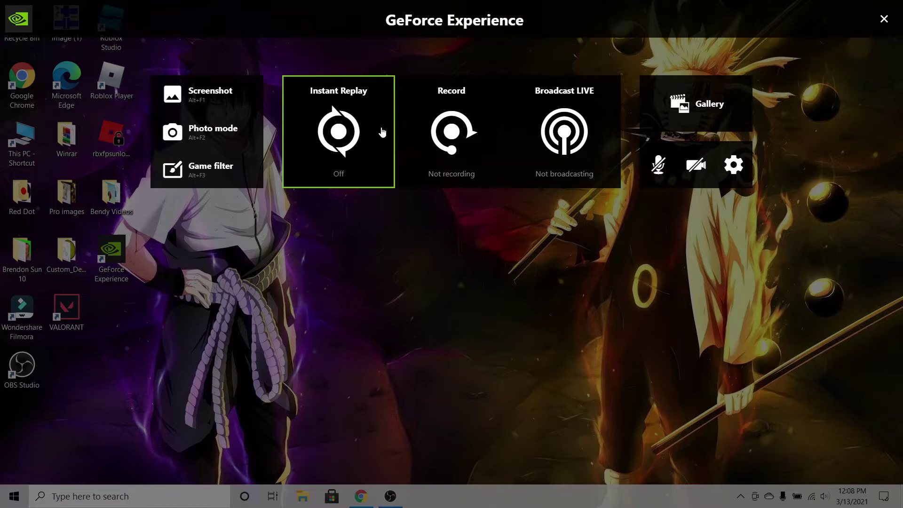
{"action": "left_click", "coordinate": [884, 19]}
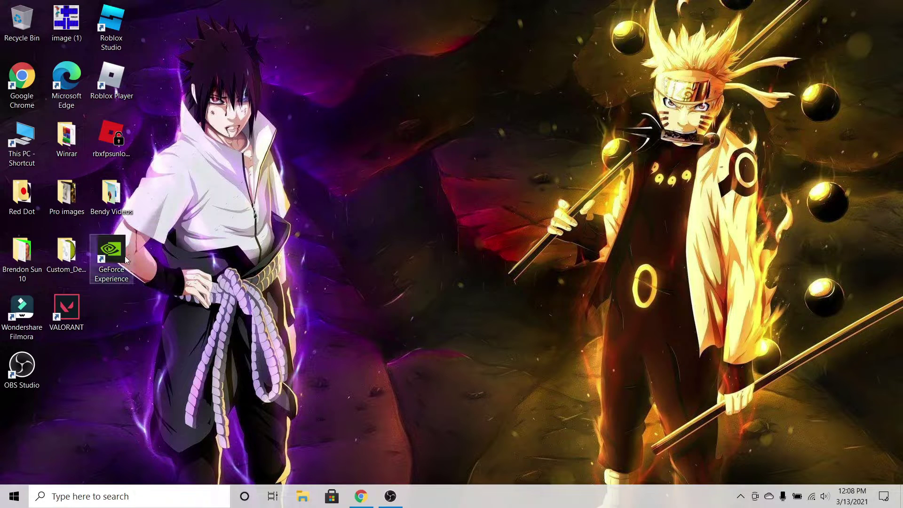
{"action": "double_click", "coordinate": [133, 237]}
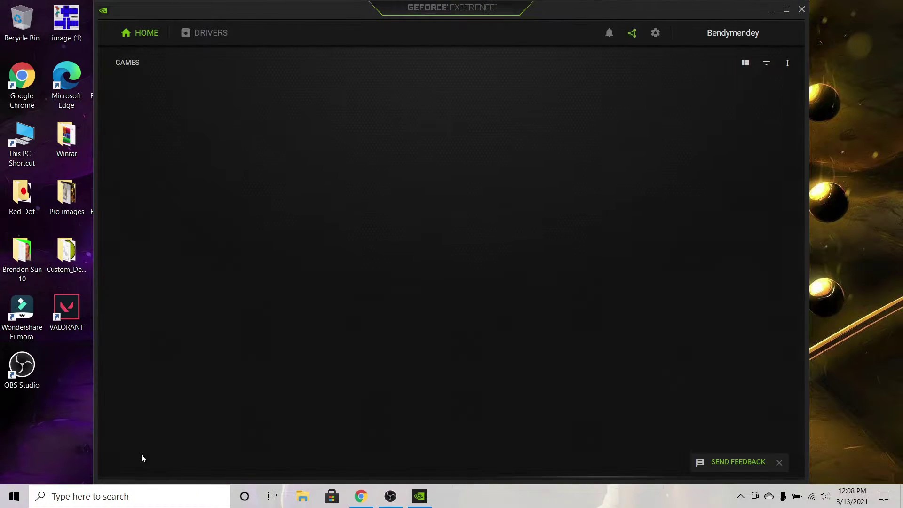
{"action": "left_click", "coordinate": [114, 495]}
{"action": "type", "text": "GEFORCE"}
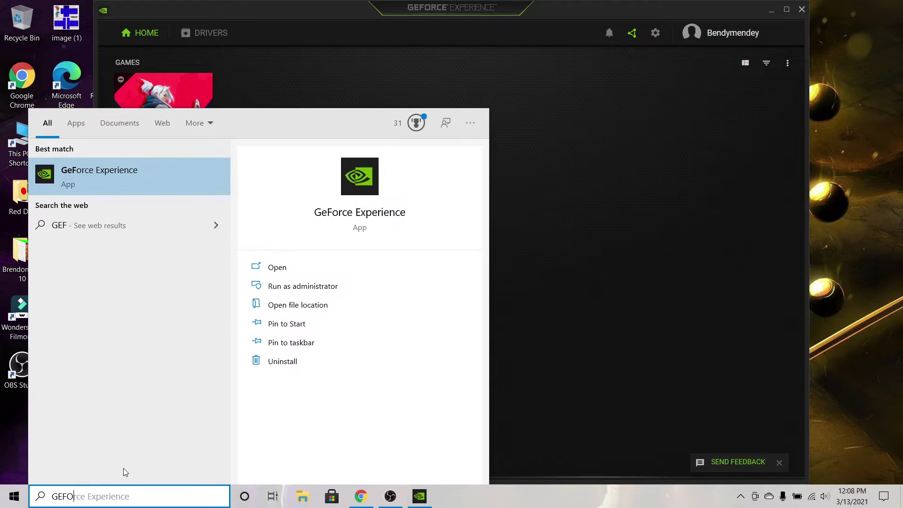
{"action": "left_click", "coordinate": [652, 89]}
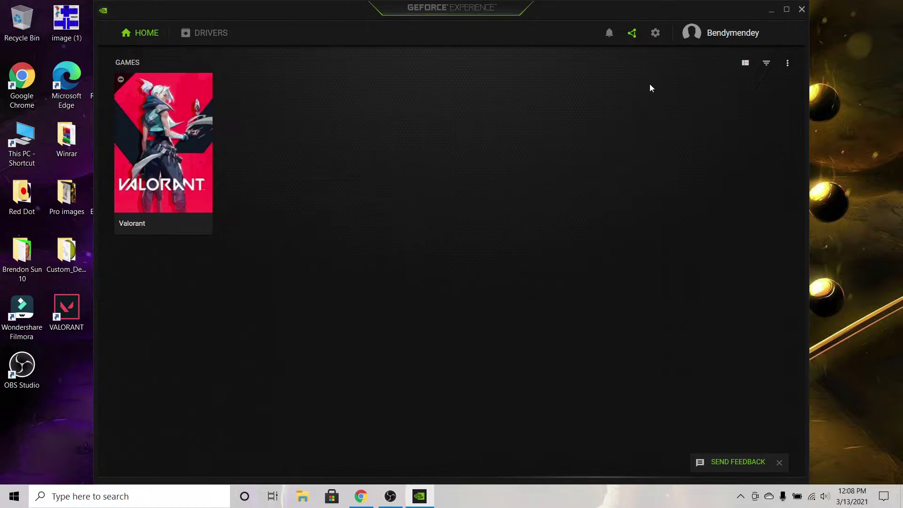
{"action": "mouse_move", "coordinate": [174, 148]}
Open the in-game overlay's Settings panel listing Connect, HUD layout, Keyboard shortcuts, Recordings and Audio.
{"action": "left_click", "coordinate": [633, 33]}
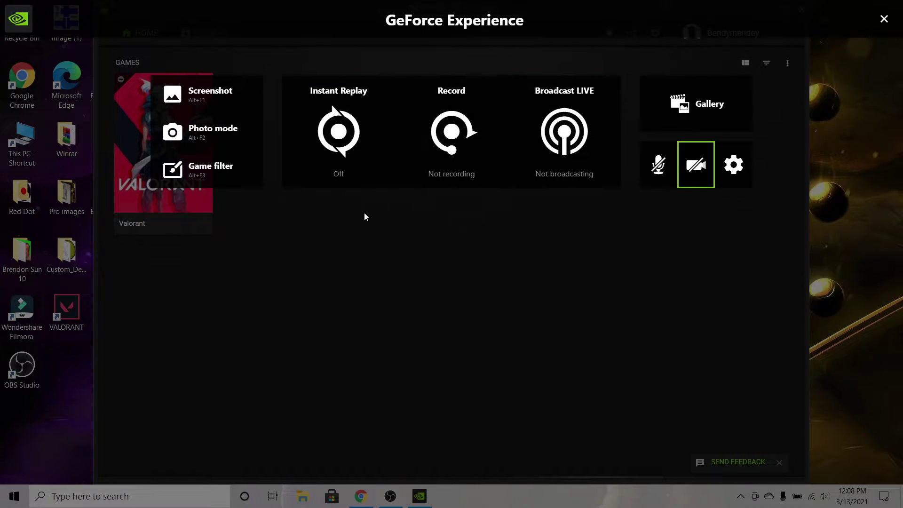
{"action": "left_click", "coordinate": [733, 168]}
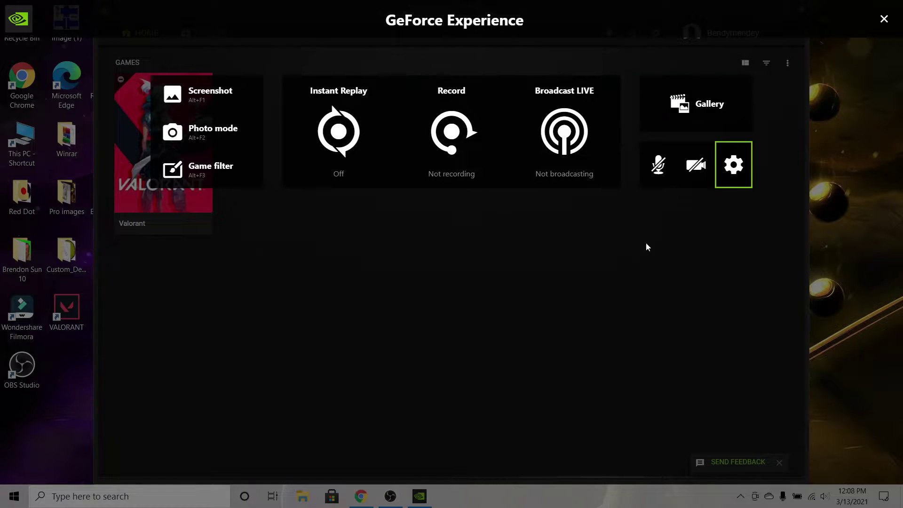
{"action": "scroll", "coordinate": [497, 262], "scroll_direction": "down", "scroll_amount": 2}
{"action": "scroll", "coordinate": [424, 173], "scroll_direction": "up", "scroll_amount": 2}
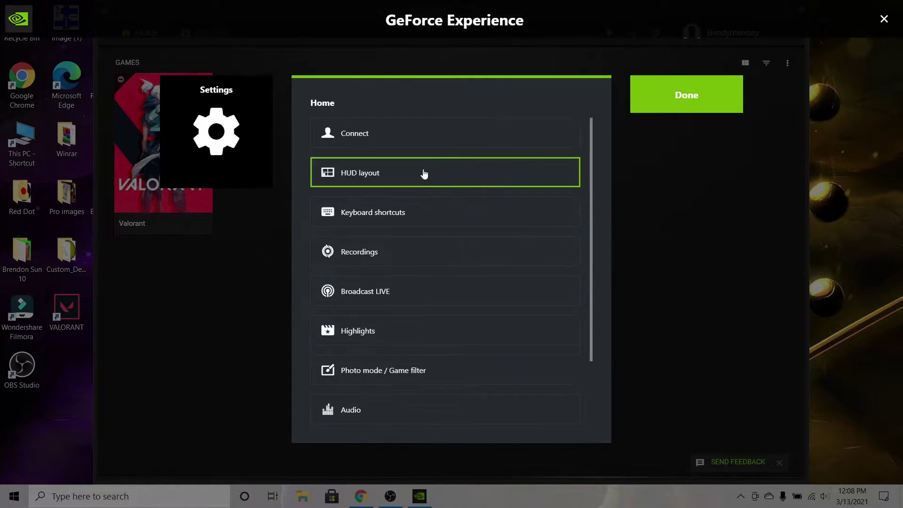
{"action": "scroll", "coordinate": [433, 213], "scroll_direction": "down", "scroll_amount": 2}
{"action": "scroll", "coordinate": [432, 214], "scroll_direction": "up", "scroll_amount": 2}
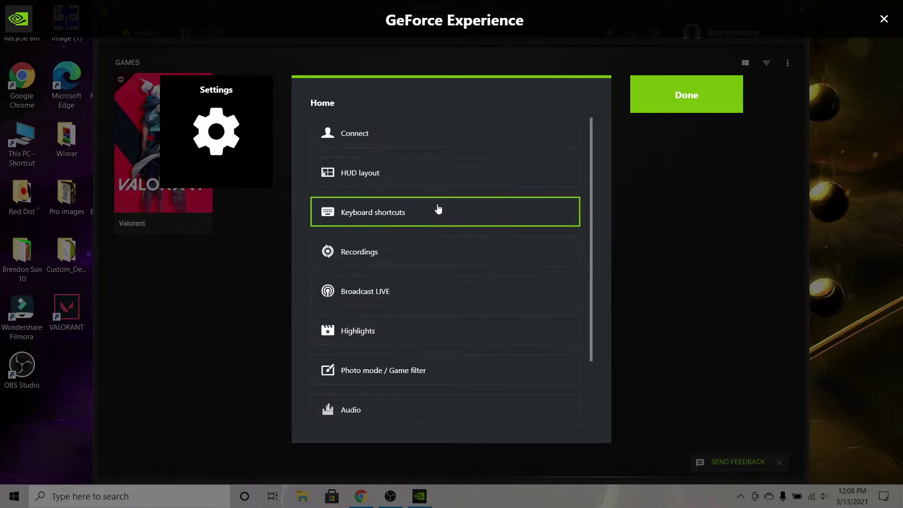
{"action": "left_click", "coordinate": [453, 133]}
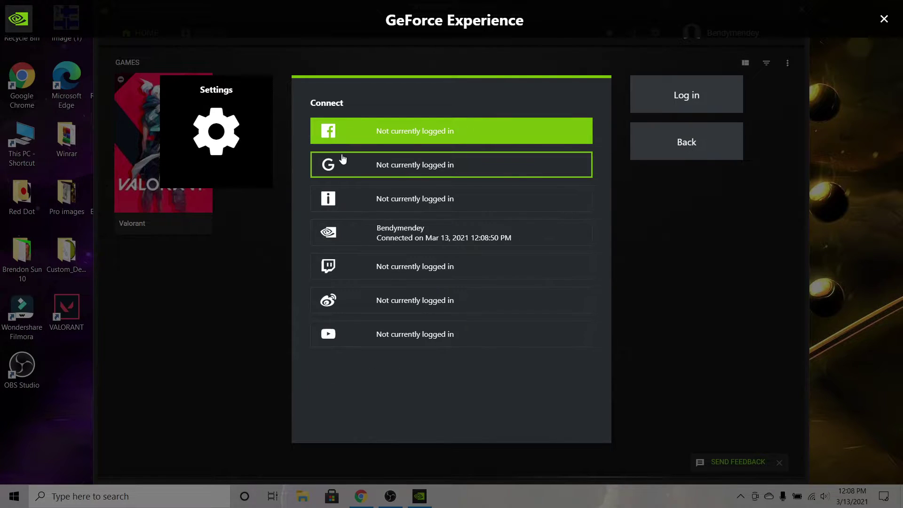
{"action": "left_click", "coordinate": [671, 145]}
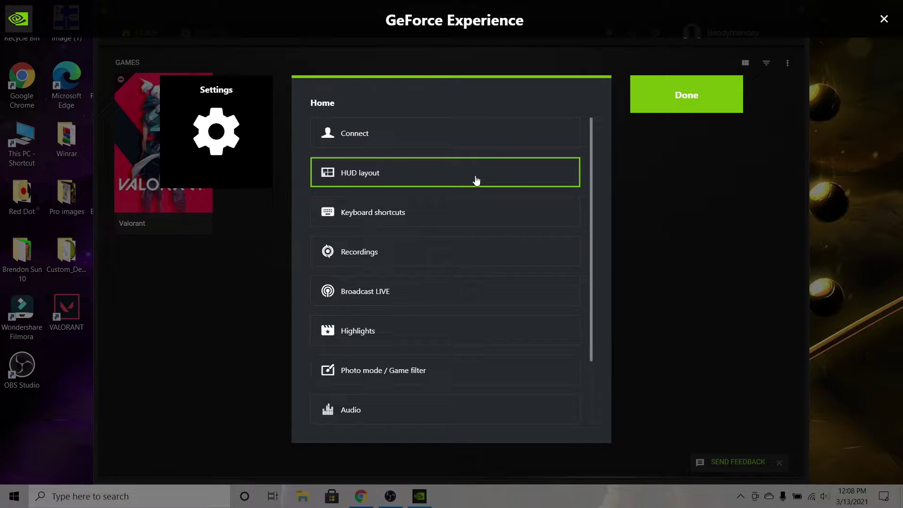
{"action": "left_click", "coordinate": [449, 220]}
{"action": "scroll", "coordinate": [470, 188], "scroll_direction": "down", "scroll_amount": 5}
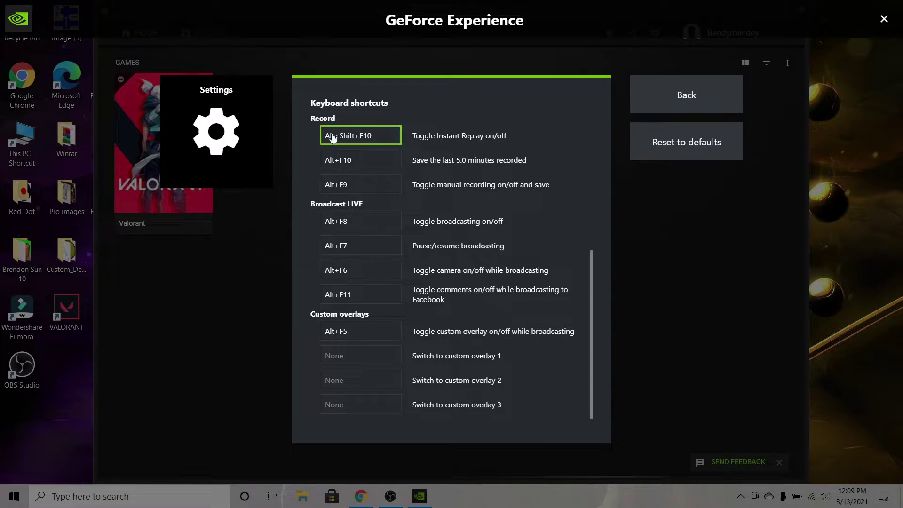
{"action": "left_click", "coordinate": [686, 95]}
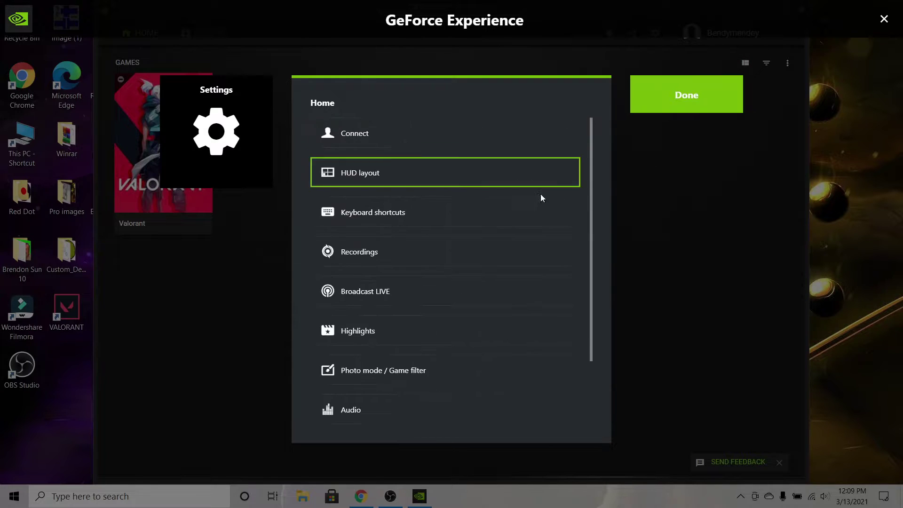
{"action": "left_click", "coordinate": [398, 254]}
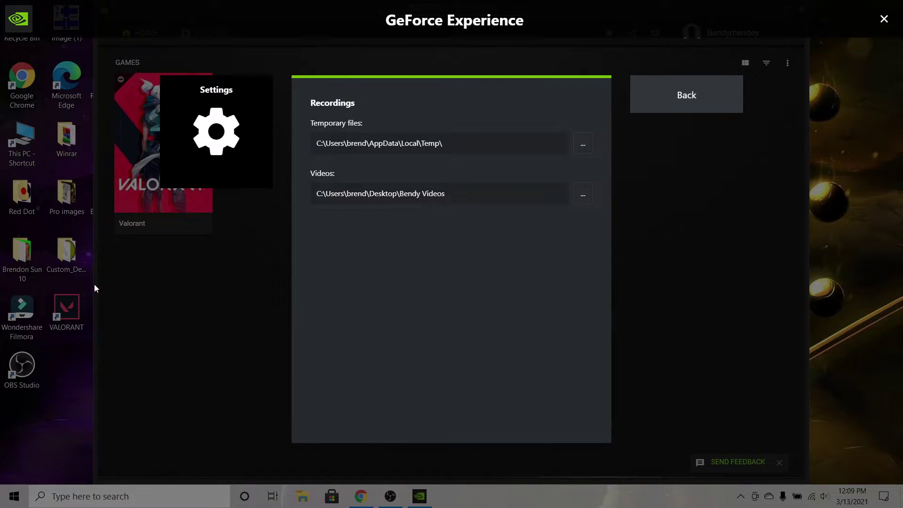
{"action": "left_click", "coordinate": [679, 111]}
{"action": "scroll", "coordinate": [550, 280], "scroll_direction": "down", "scroll_amount": 2}
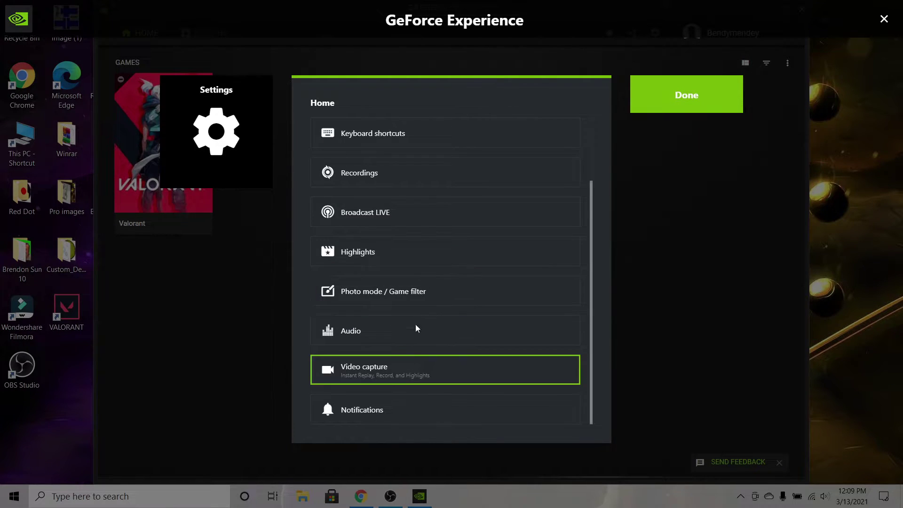
{"action": "left_click", "coordinate": [397, 211]}
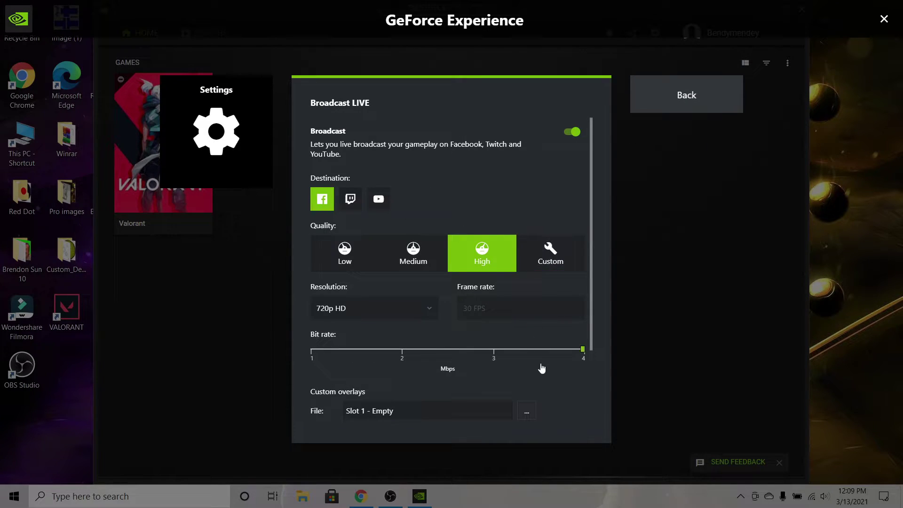
{"action": "scroll", "coordinate": [542, 368], "scroll_direction": "down", "scroll_amount": 2}
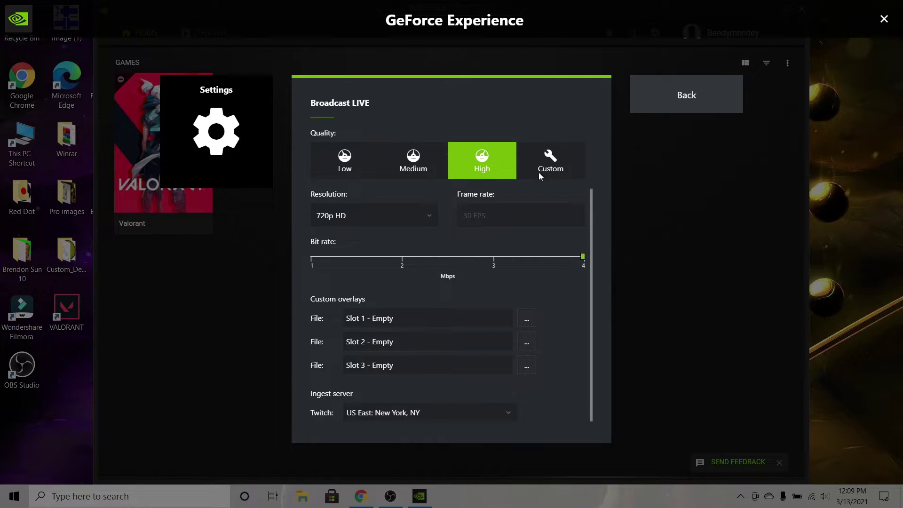
{"action": "scroll", "coordinate": [527, 110], "scroll_direction": "up", "scroll_amount": 2}
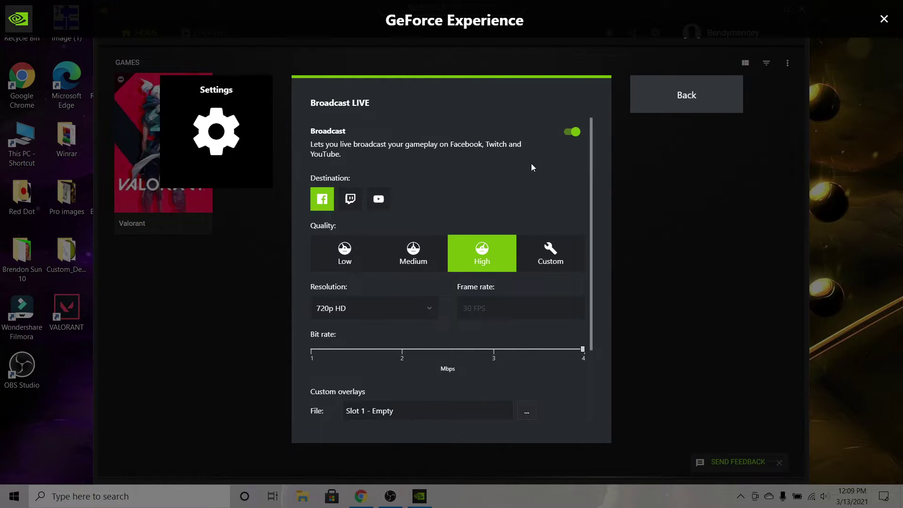
{"action": "scroll", "coordinate": [562, 392], "scroll_direction": "down", "scroll_amount": 2}
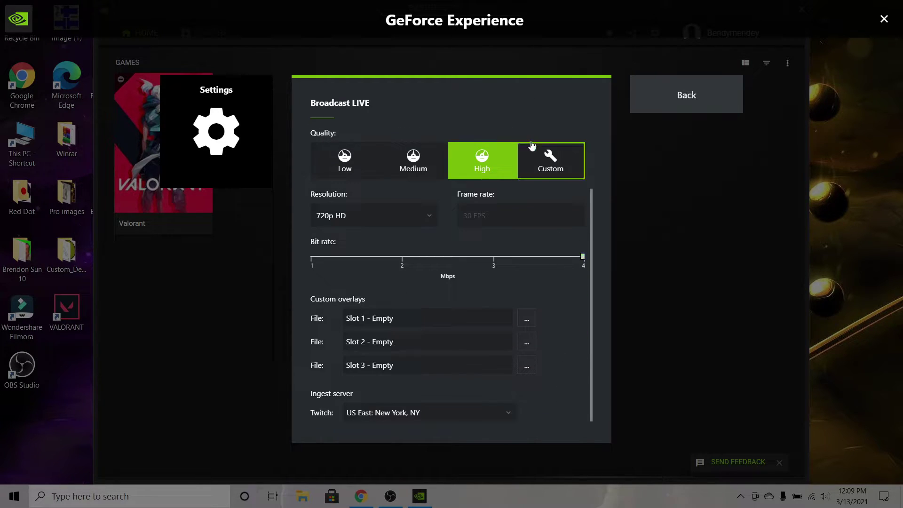
{"action": "scroll", "coordinate": [525, 149], "scroll_direction": "up", "scroll_amount": 2}
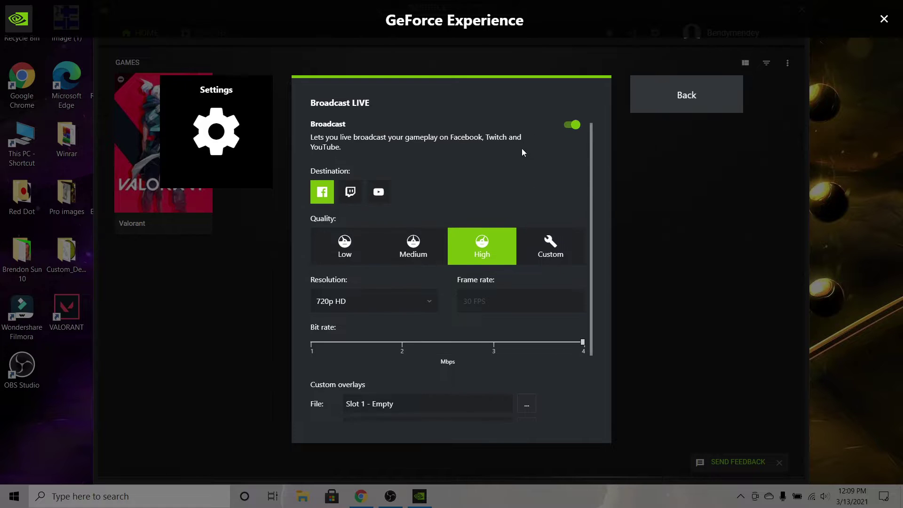
{"action": "left_click", "coordinate": [695, 91]}
{"action": "scroll", "coordinate": [470, 320], "scroll_direction": "down", "scroll_amount": 2}
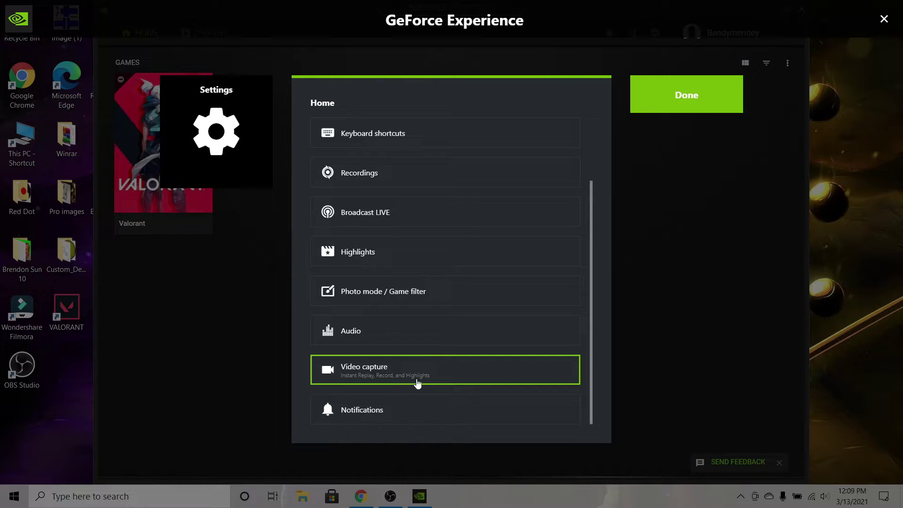
Set video capture to Custom quality at 2160p 4K resolution and 60 FPS.
{"action": "left_click", "coordinate": [379, 380]}
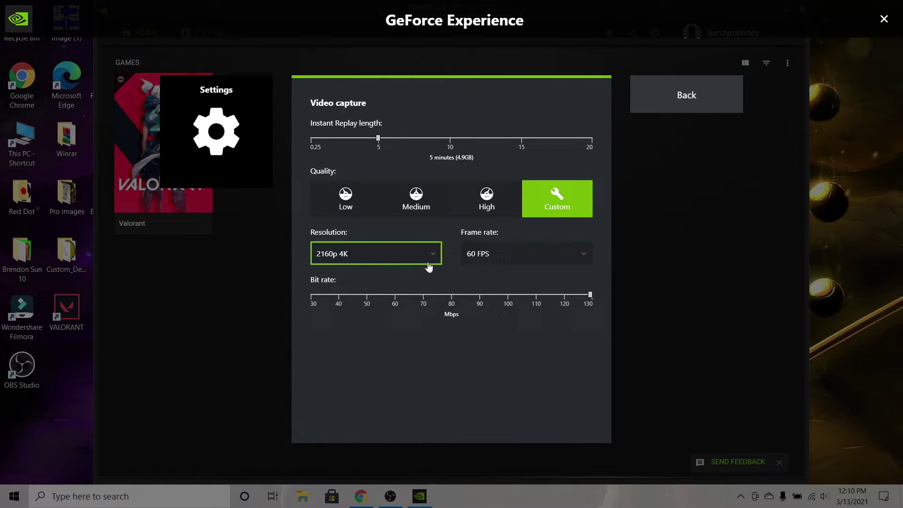
{"action": "left_click", "coordinate": [362, 258]}
{"action": "left_click", "coordinate": [425, 258]}
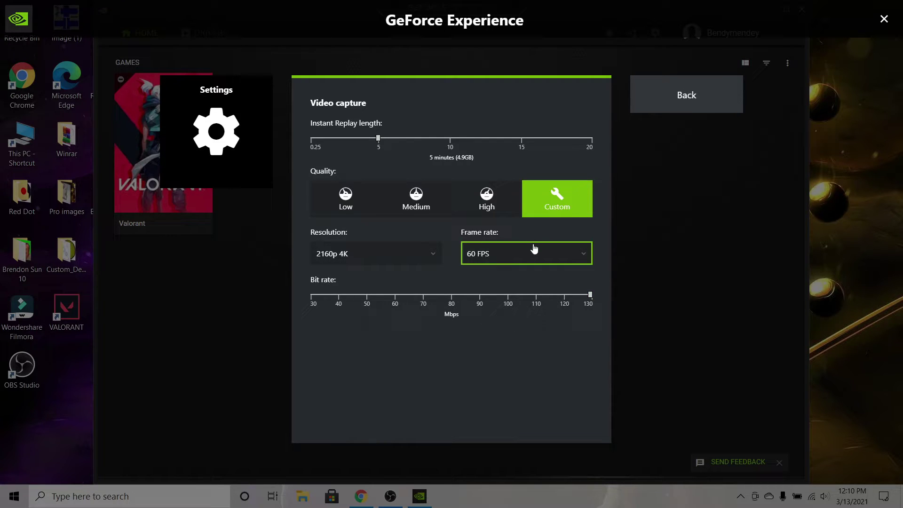
{"action": "left_click", "coordinate": [506, 255]}
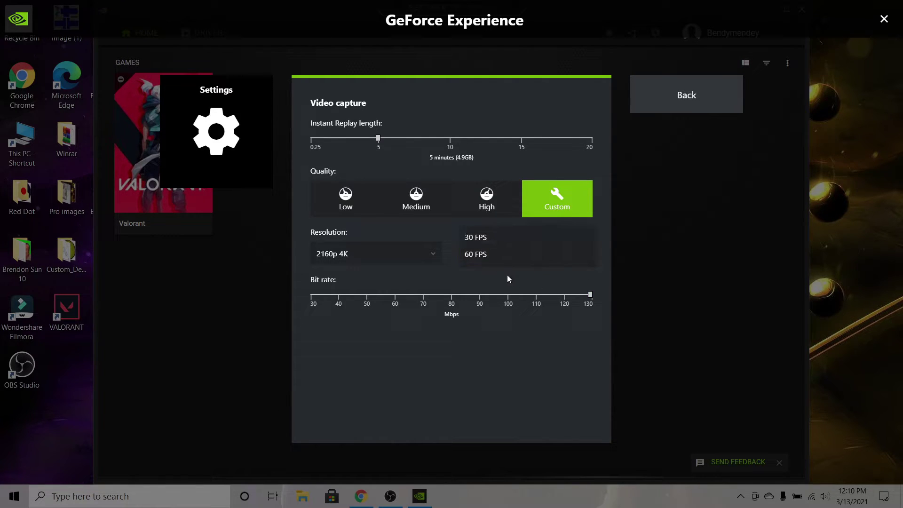
{"action": "left_click", "coordinate": [512, 261]}
Return to the settings home list and go to the Audio settings.
{"action": "left_click", "coordinate": [695, 94]}
{"action": "scroll", "coordinate": [475, 258], "scroll_direction": "down", "scroll_amount": 2}
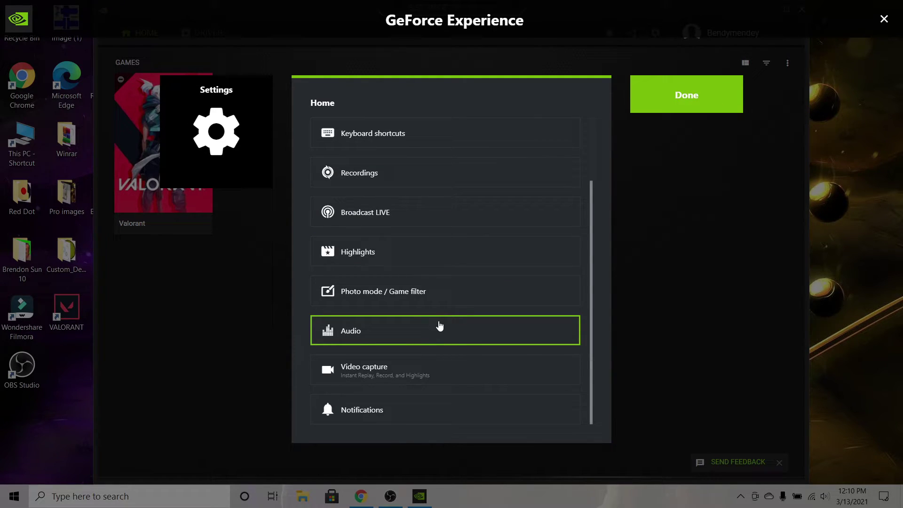
{"action": "left_click", "coordinate": [440, 326]}
Choose Microphone (Yeti Stereo Microphone) as the overlay's audio source.
{"action": "left_click", "coordinate": [447, 193]}
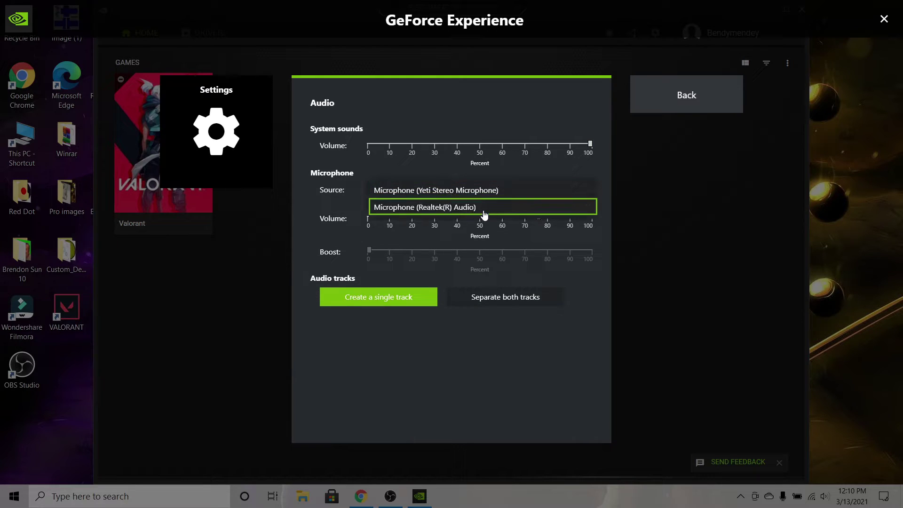
{"action": "left_click", "coordinate": [487, 191]}
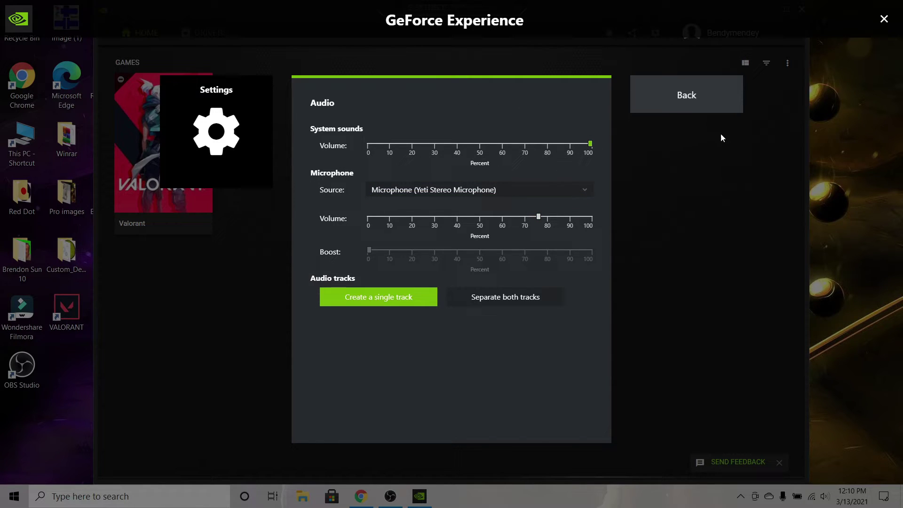
{"action": "left_click", "coordinate": [694, 99]}
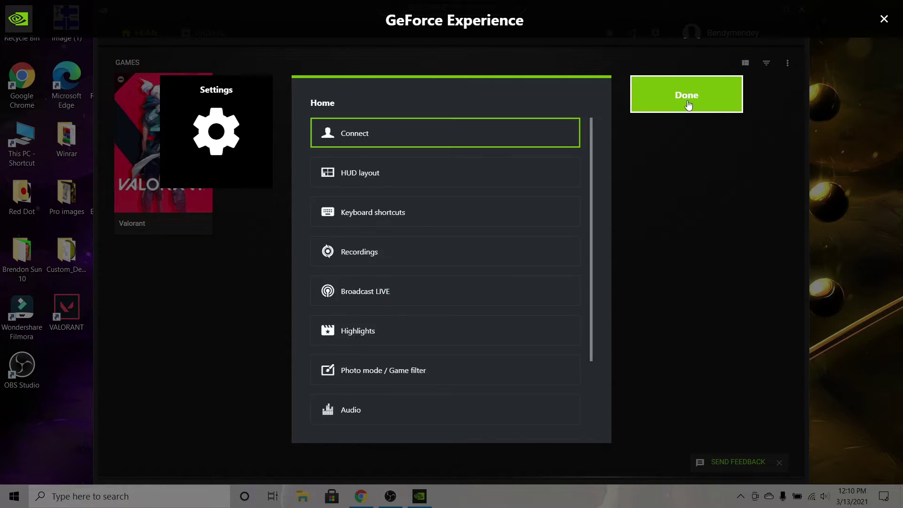
{"action": "scroll", "coordinate": [433, 376], "scroll_direction": "down", "scroll_amount": 2}
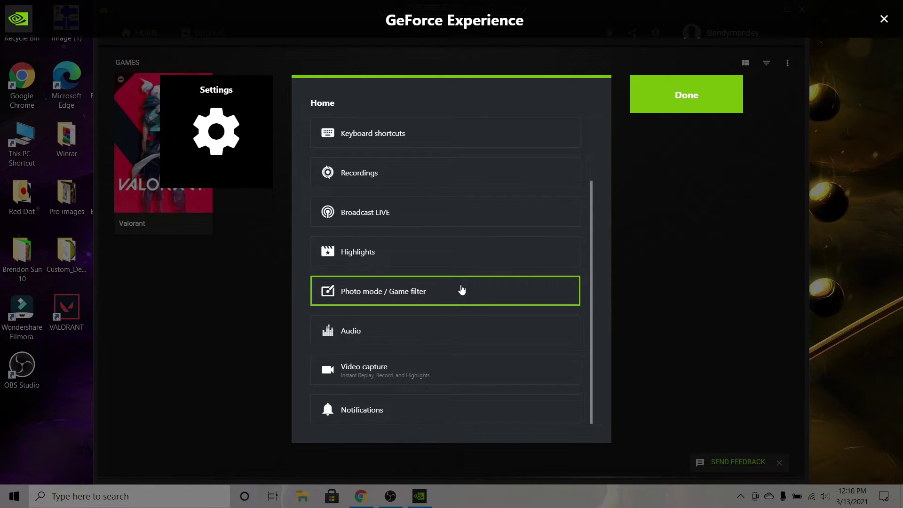
{"action": "scroll", "coordinate": [453, 284], "scroll_direction": "up", "scroll_amount": 2}
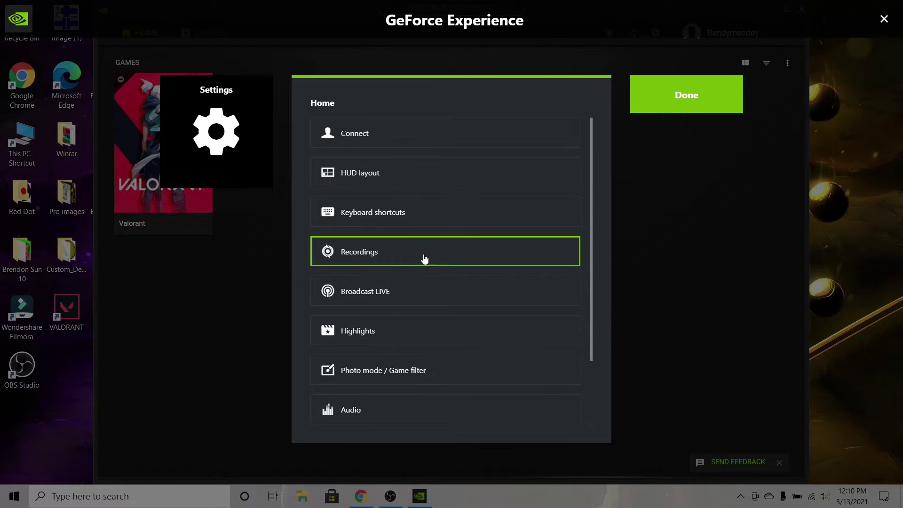
{"action": "scroll", "coordinate": [422, 237], "scroll_direction": "down", "scroll_amount": 2}
{"action": "scroll", "coordinate": [460, 399], "scroll_direction": "up", "scroll_amount": 2}
{"action": "scroll", "coordinate": [452, 377], "scroll_direction": "down", "scroll_amount": 2}
{"action": "left_click", "coordinate": [441, 364]}
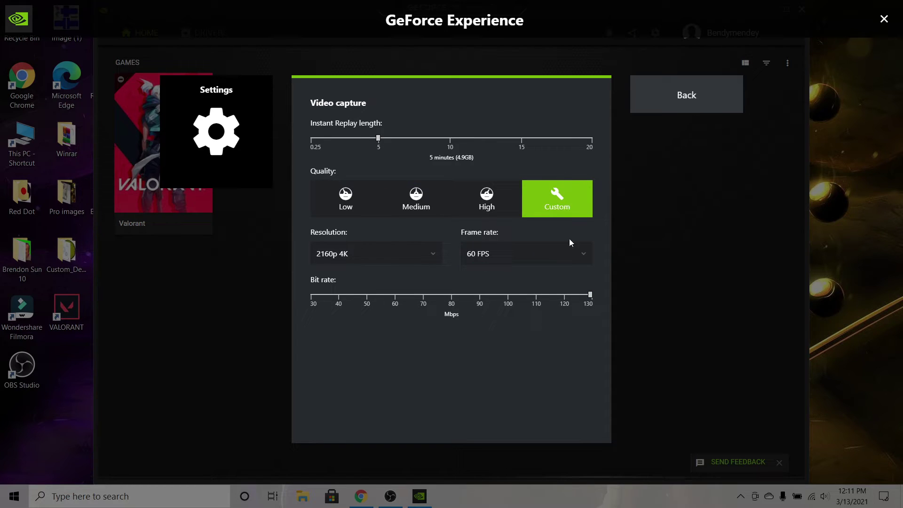
{"action": "left_click", "coordinate": [693, 110]}
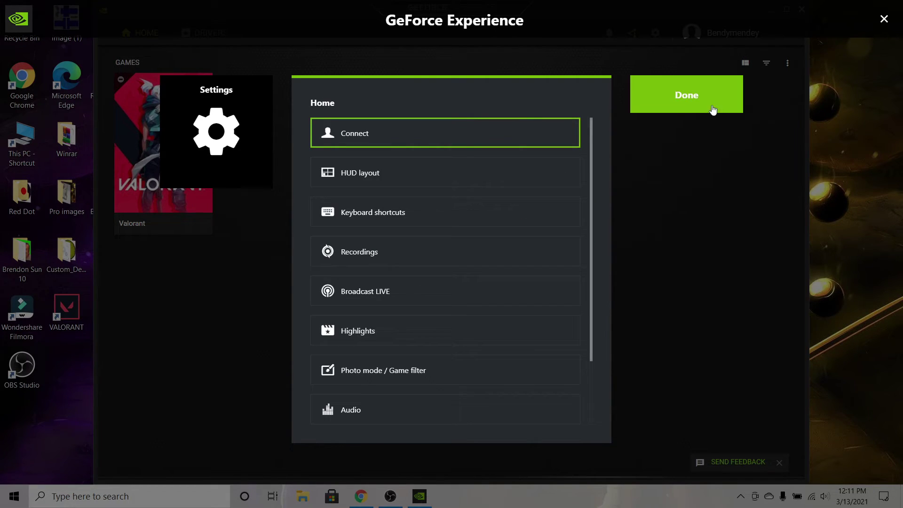
{"action": "left_click", "coordinate": [712, 111]}
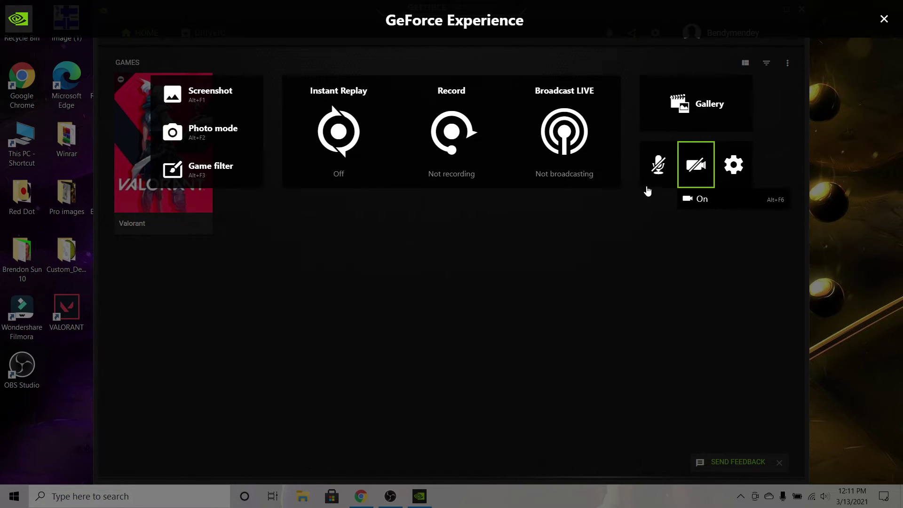
Turn the overlay microphone Off and bring back the overlay Settings list.
{"action": "mouse_move", "coordinate": [694, 170]}
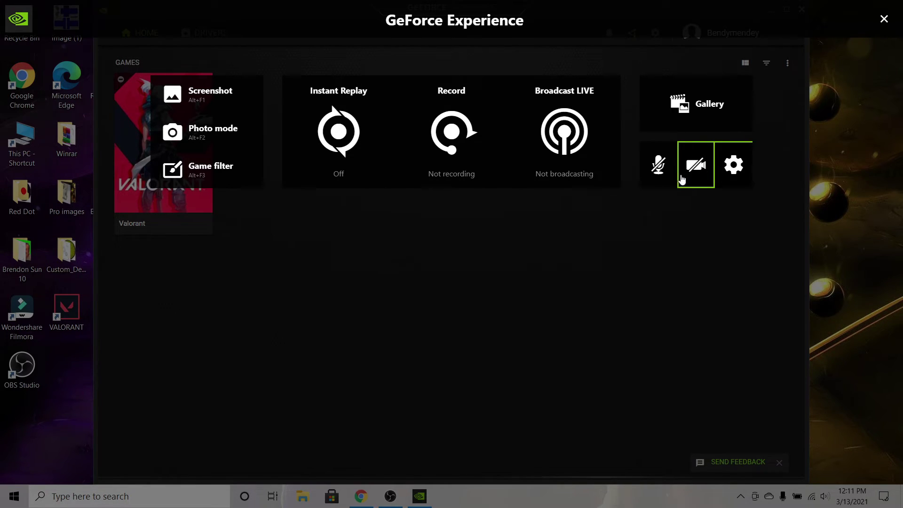
{"action": "mouse_move", "coordinate": [665, 167]}
{"action": "left_click", "coordinate": [664, 240]}
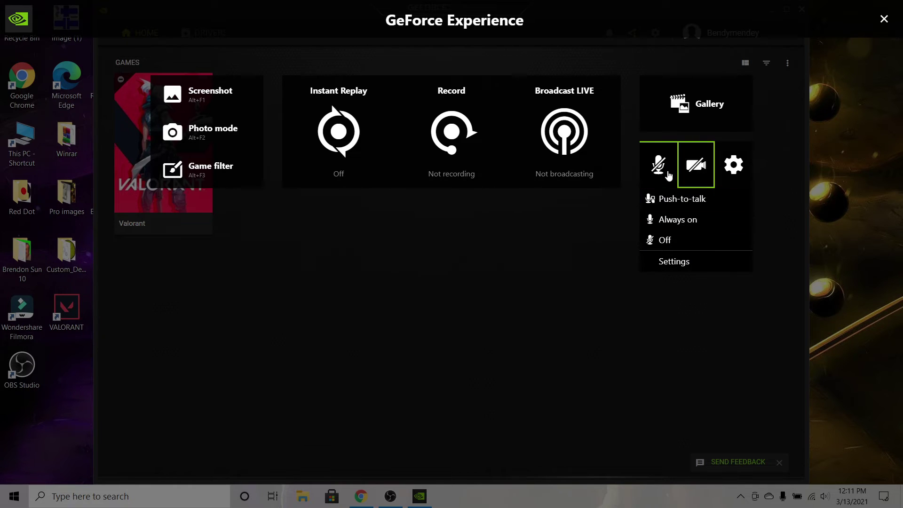
{"action": "mouse_move", "coordinate": [663, 174]}
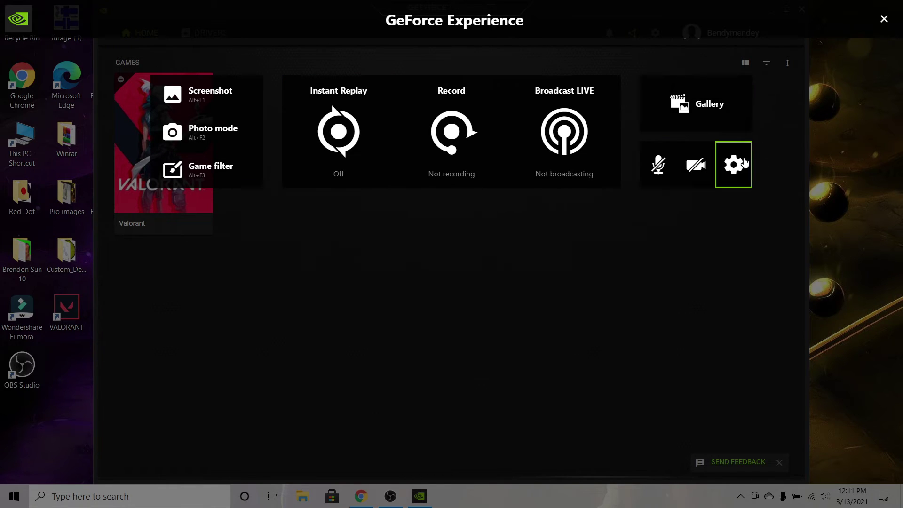
{"action": "left_click", "coordinate": [728, 151]}
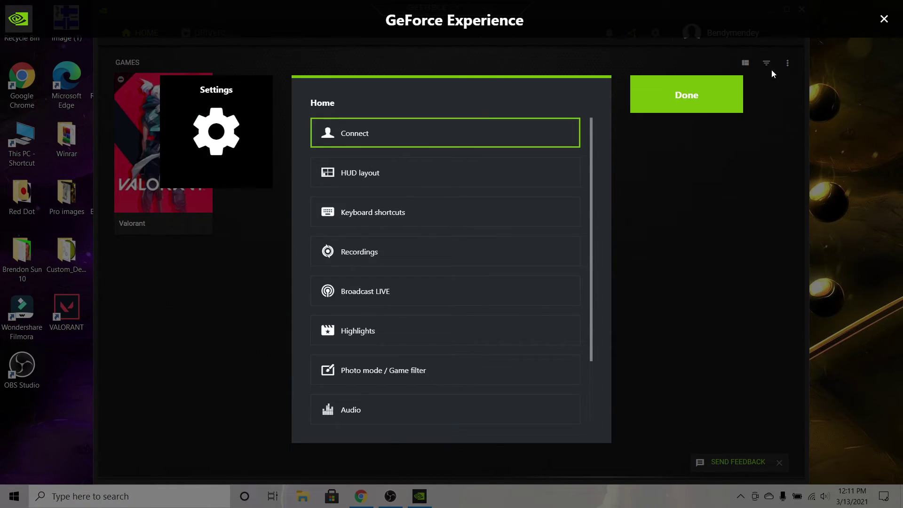
{"action": "left_click", "coordinate": [733, 107]}
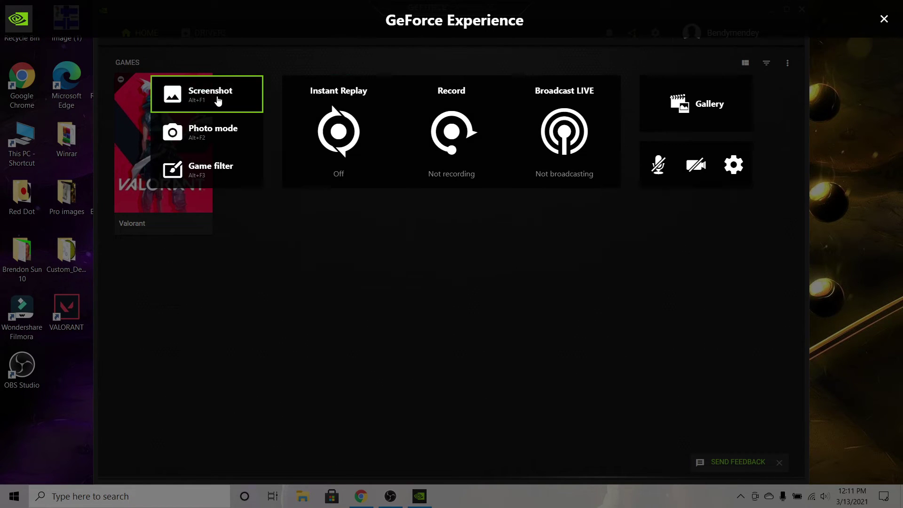
{"action": "left_click", "coordinate": [489, 184]}
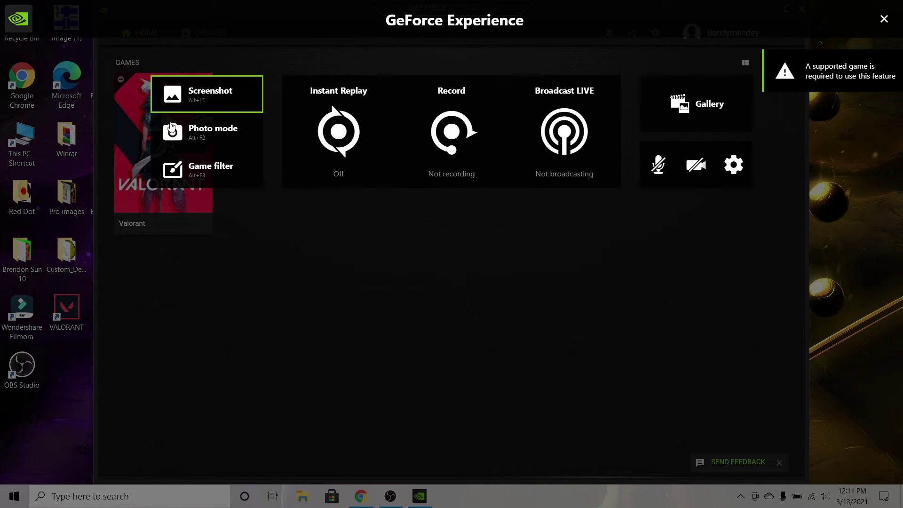
{"action": "left_click", "coordinate": [883, 19]}
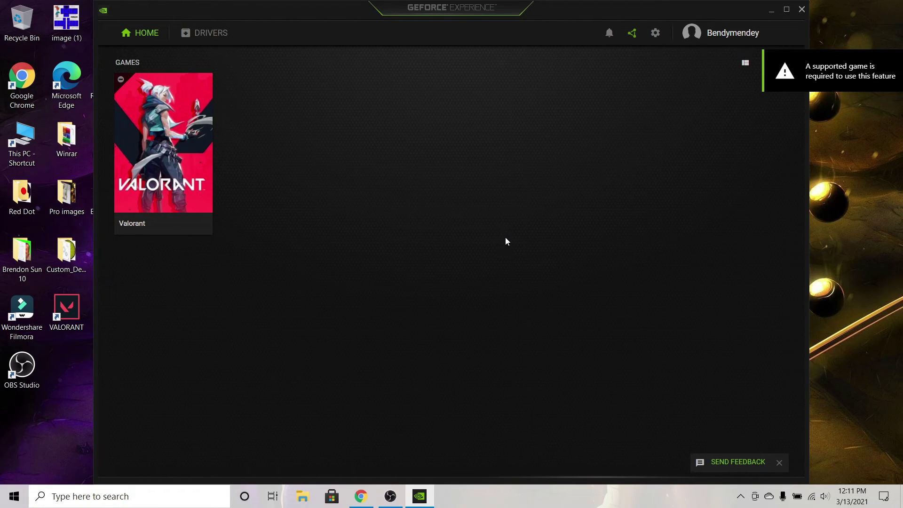
{"action": "key", "text": "alt+z"}
{"action": "left_click", "coordinate": [733, 165]}
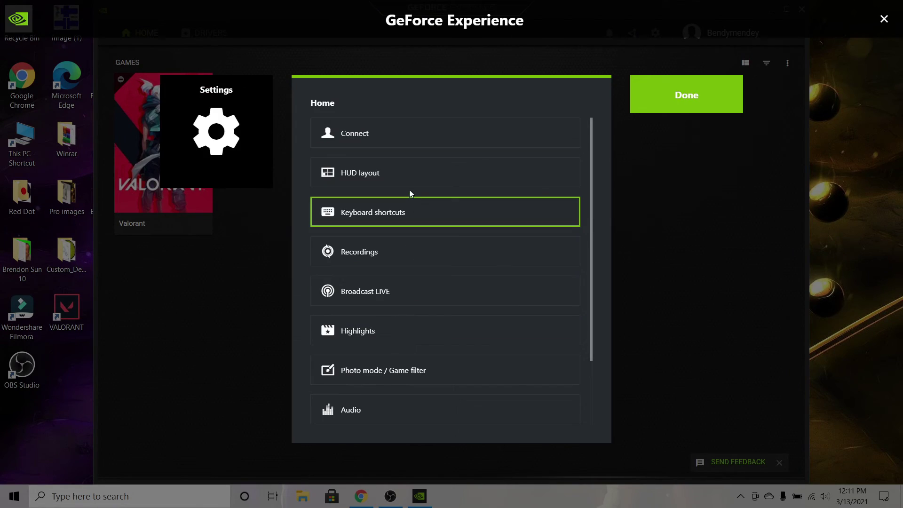
Review the Keyboard shortcuts list (Alt+F1 saves a screenshot), then close the overlay with Alt+Z.
{"action": "left_click", "coordinate": [442, 220]}
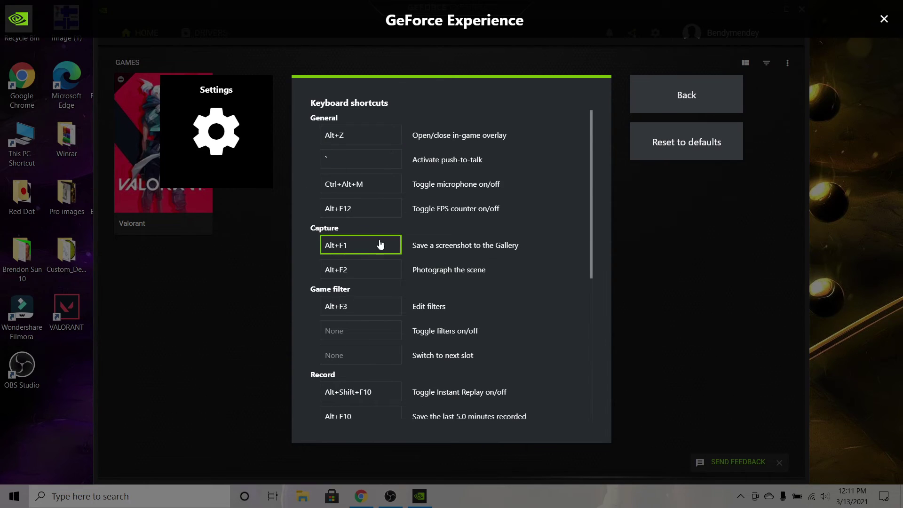
{"action": "scroll", "coordinate": [518, 202], "scroll_direction": "down", "scroll_amount": 1}
{"action": "scroll", "coordinate": [520, 205], "scroll_direction": "down", "scroll_amount": 3}
{"action": "scroll", "coordinate": [431, 202], "scroll_direction": "down", "scroll_amount": 3}
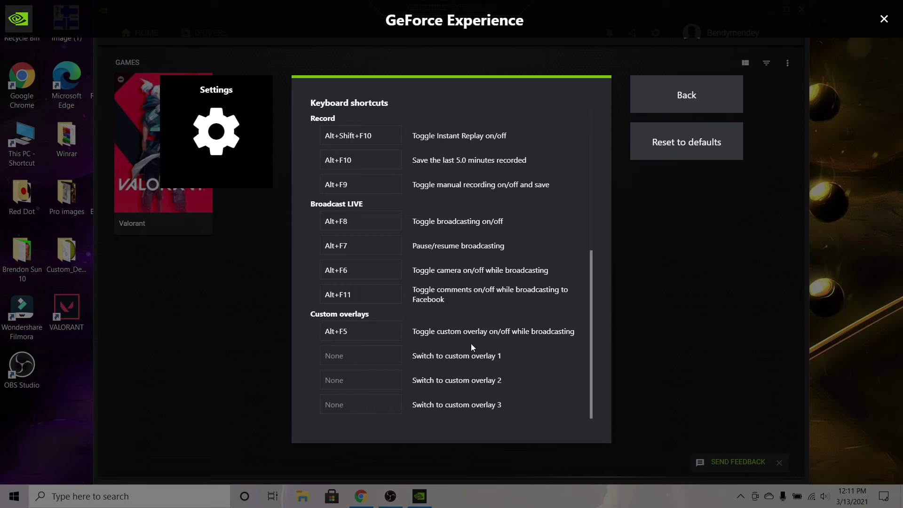
{"action": "scroll", "coordinate": [517, 320], "scroll_direction": "up", "scroll_amount": 6}
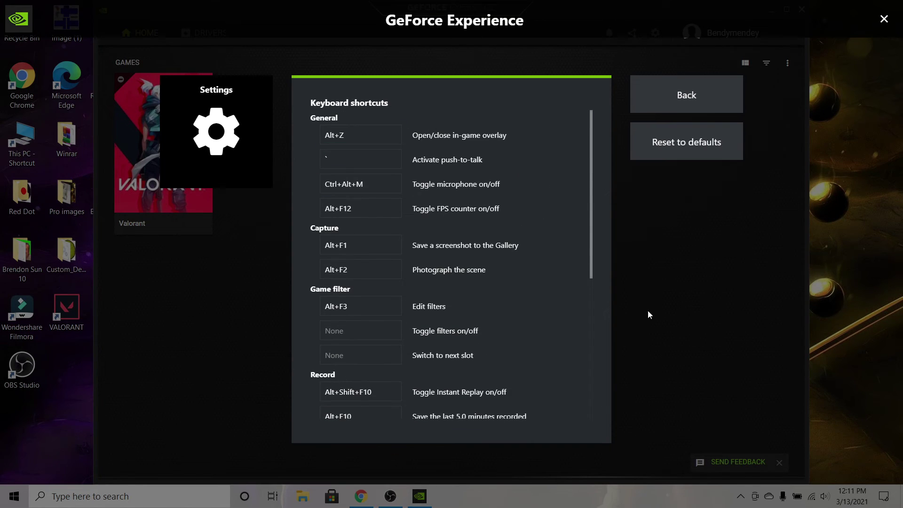
{"action": "key", "text": "alt+z"}
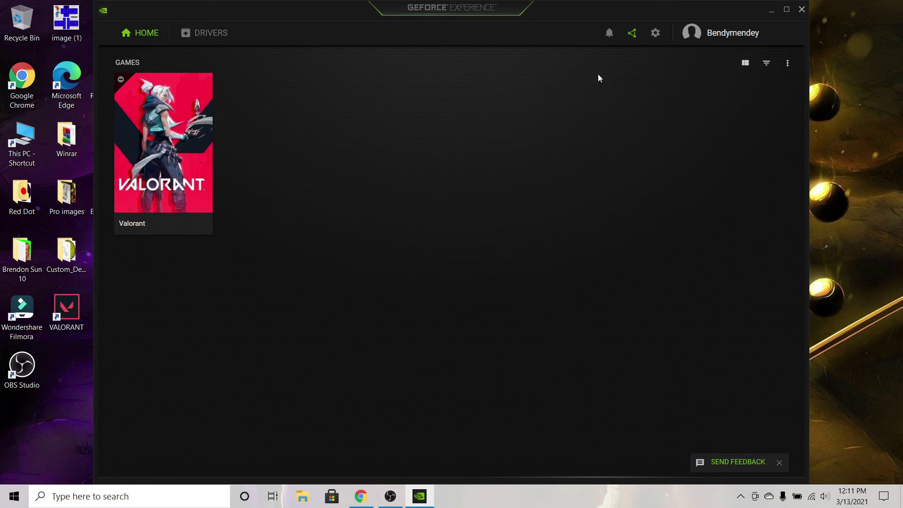
{"action": "left_click", "coordinate": [632, 34]}
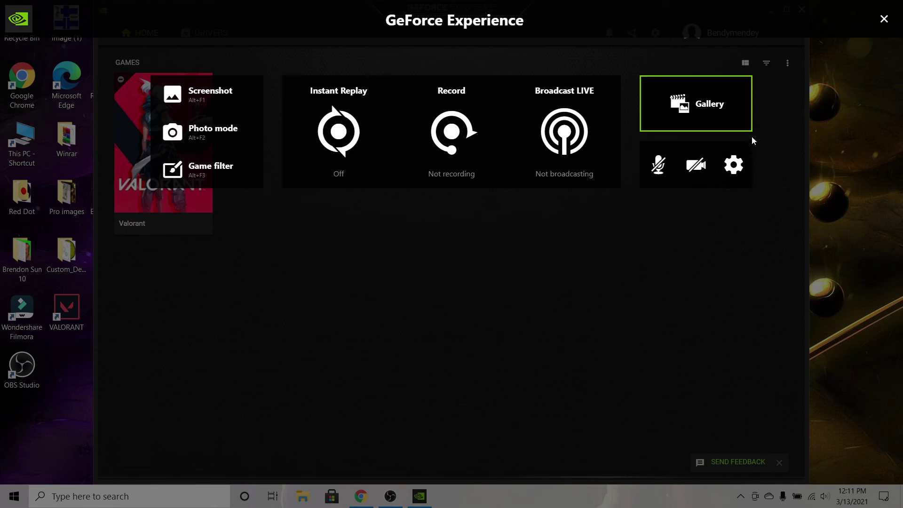
{"action": "left_click", "coordinate": [734, 165]}
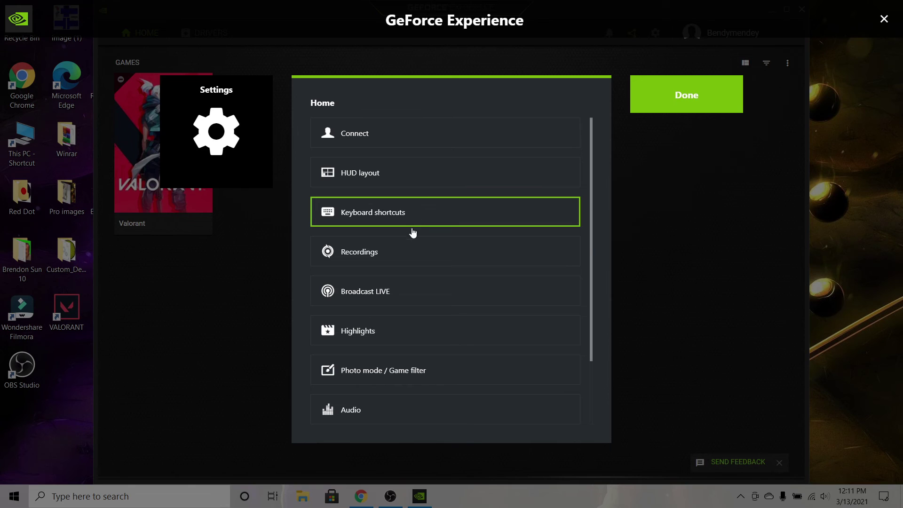
{"action": "left_click", "coordinate": [426, 221]}
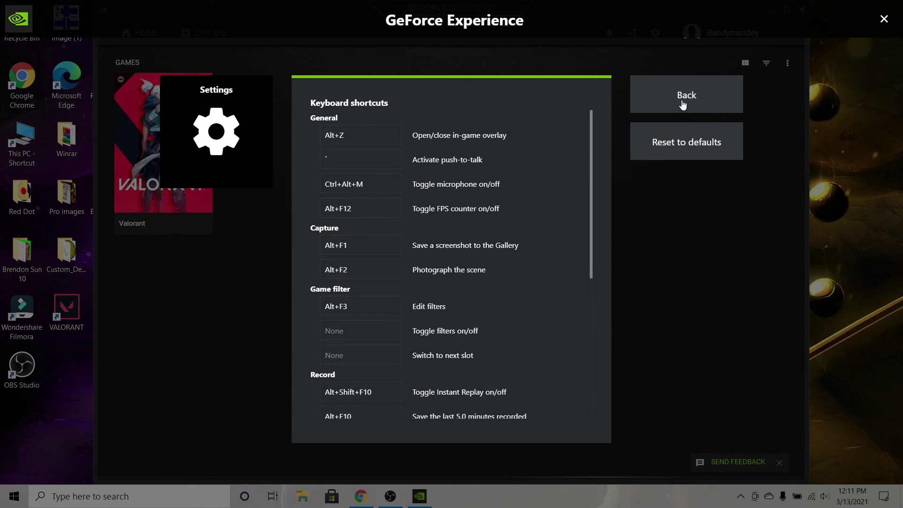
{"action": "left_click", "coordinate": [714, 94]}
{"action": "left_click", "coordinate": [705, 93]}
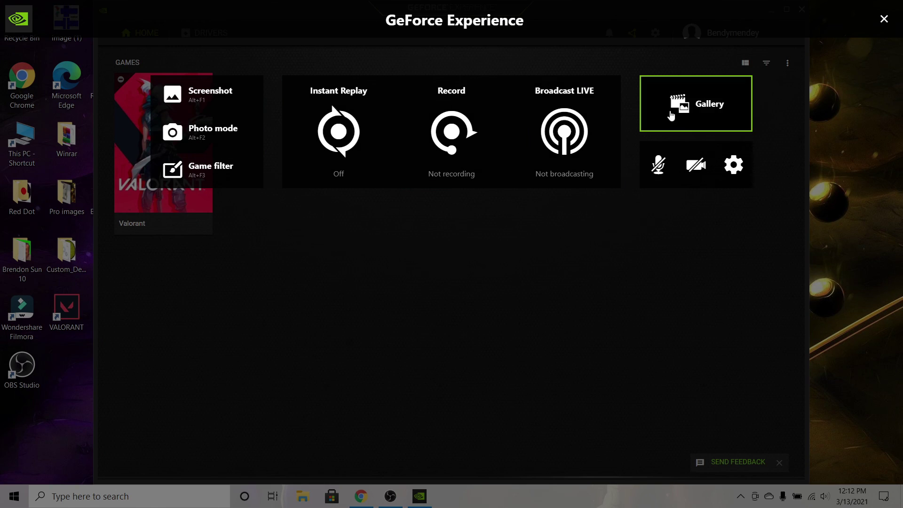
{"action": "left_click", "coordinate": [884, 18]}
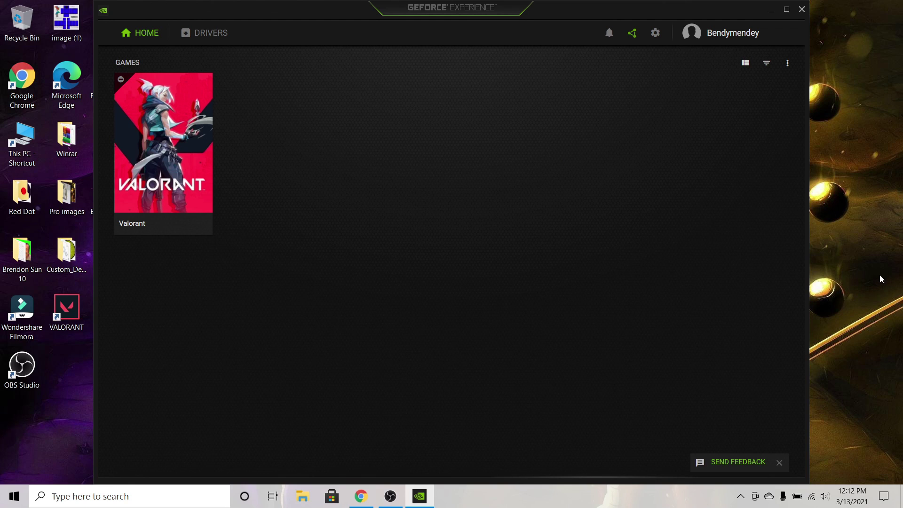